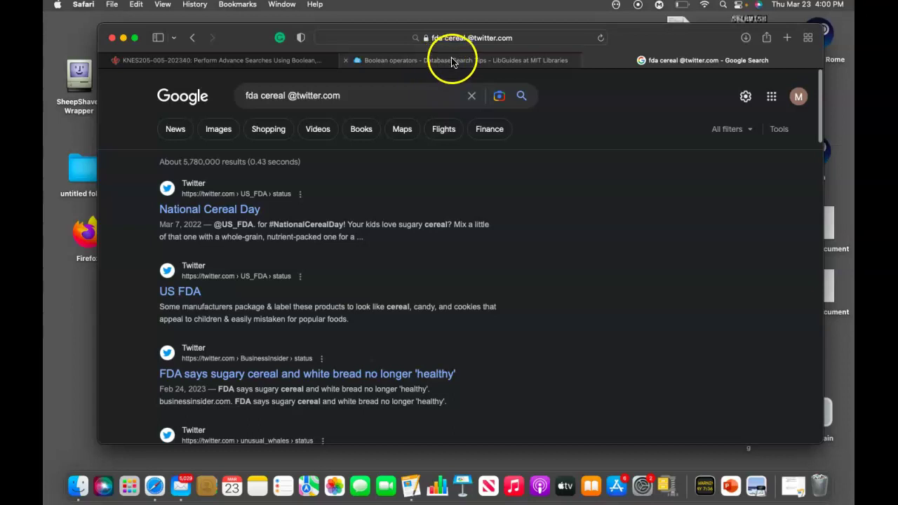
# Go to the google.com home page in the current tab.
pyautogui.click(591, 38)
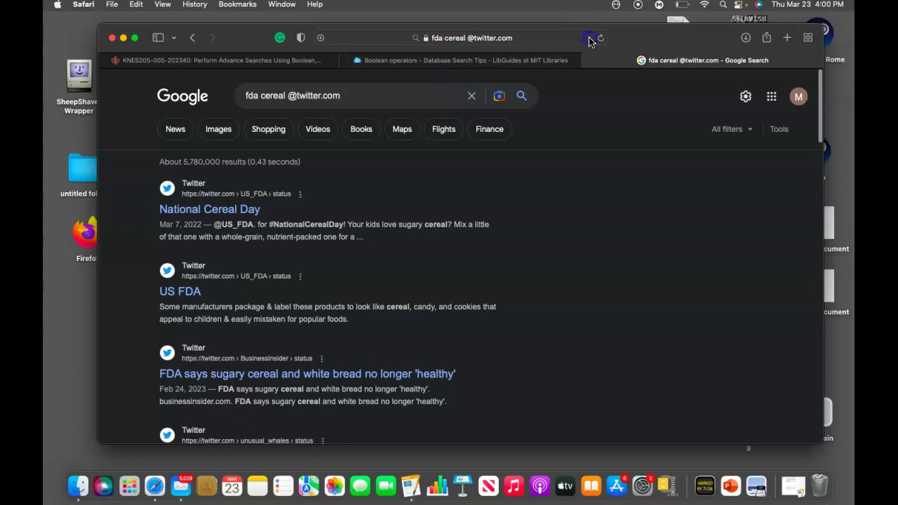
pyautogui.write('google.com')
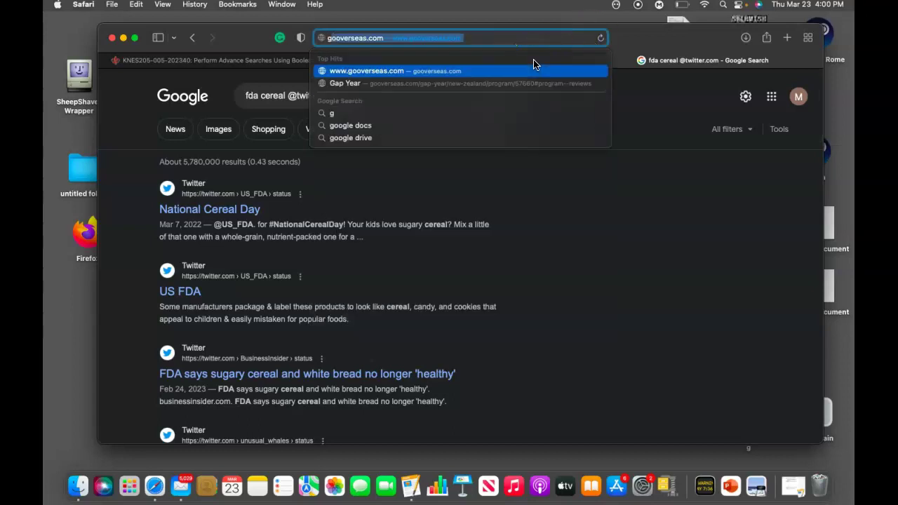
pyautogui.press('Return')
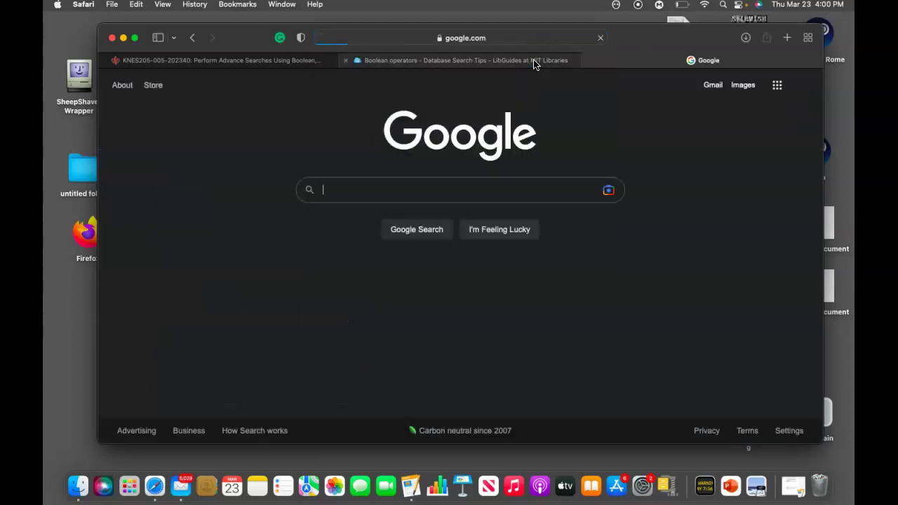
# Enter "fda ban cereal healthy AND" as the start of a Google query, with the Boolean operator in capitals.
pyautogui.click(437, 194)
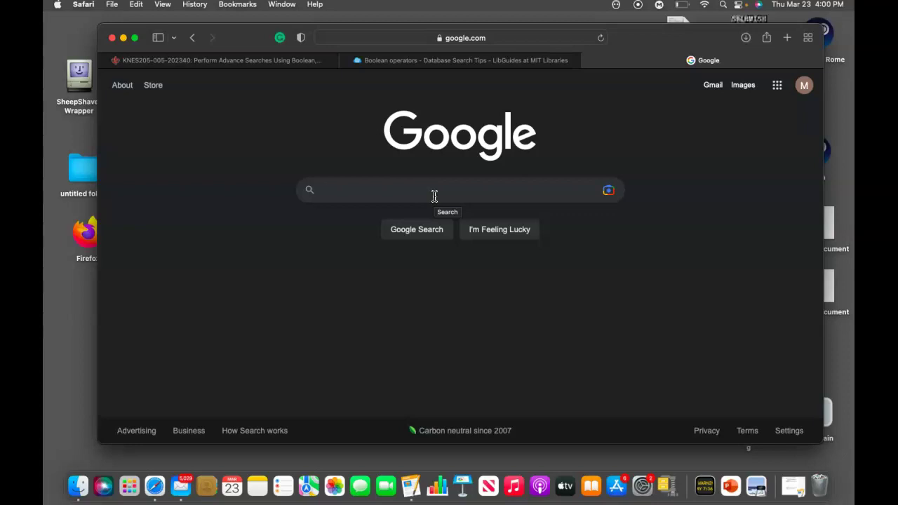
pyautogui.write('fda ')
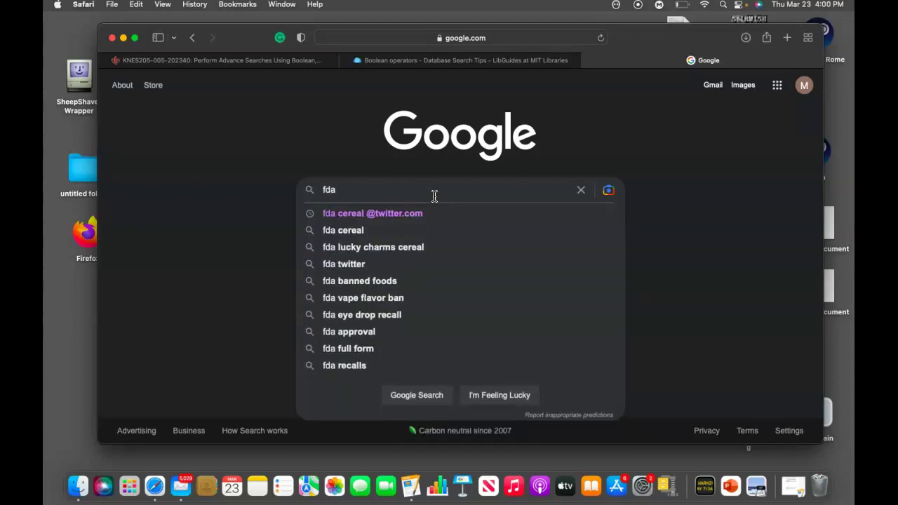
pyautogui.write('ban')
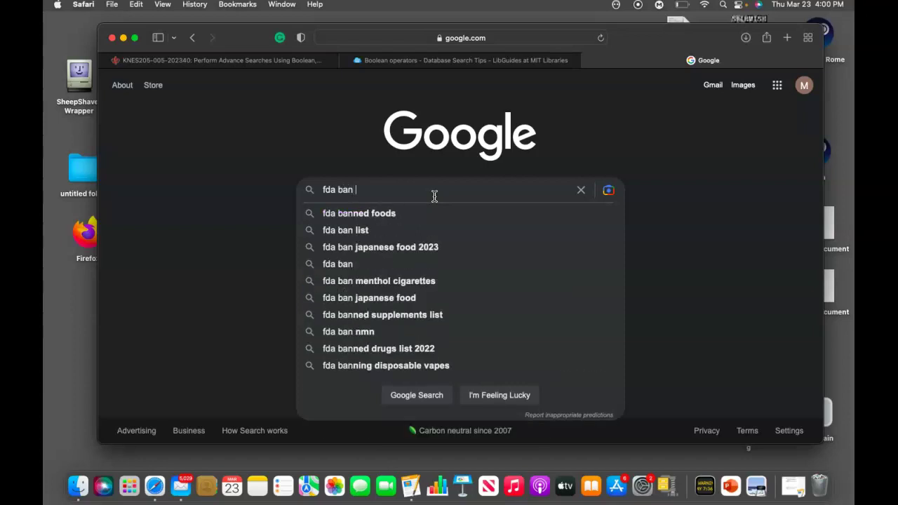
pyautogui.write(' cereal')
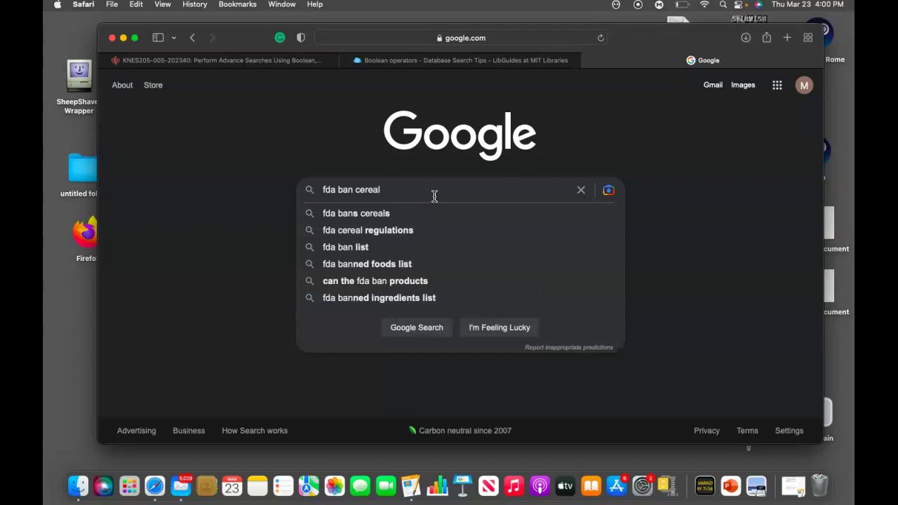
pyautogui.write(' healthy ')
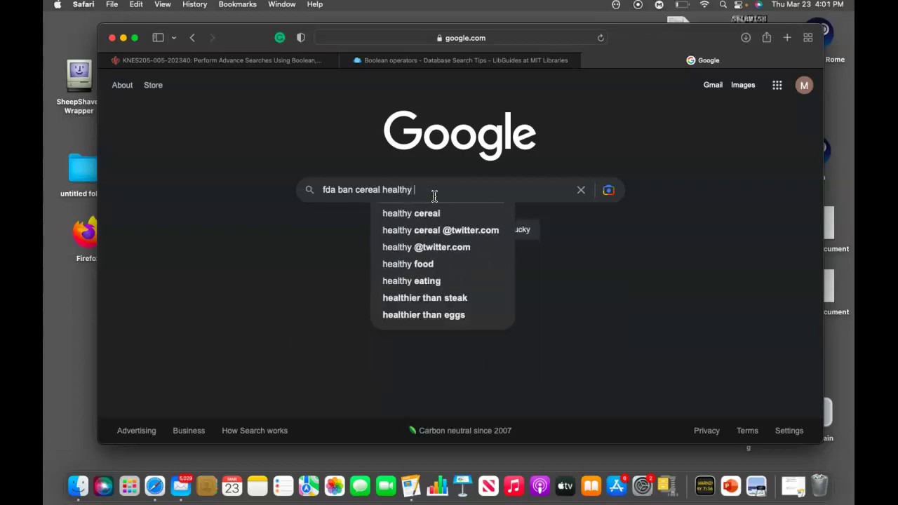
pyautogui.write('and')
pyautogui.press('BackSpace')
pyautogui.press('BackSpace')
pyautogui.press('BackSpace')
pyautogui.write('AND')
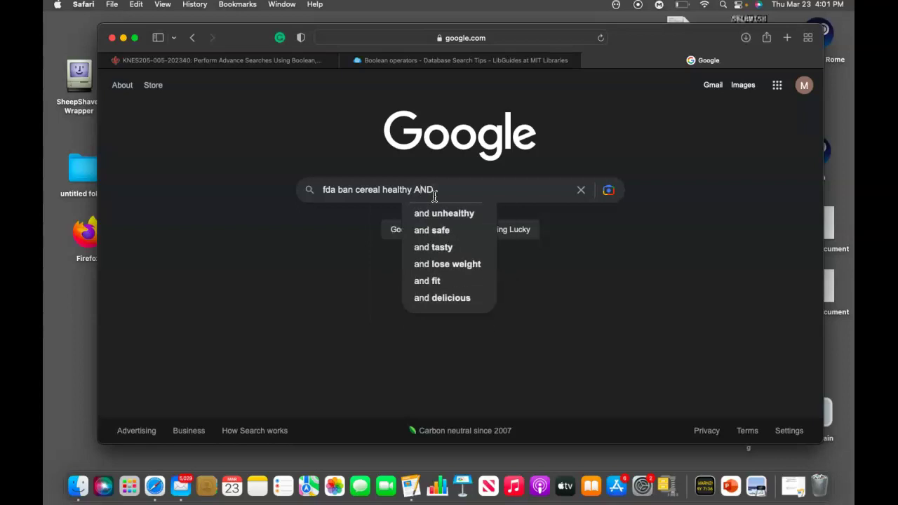
# Complete the query with "cereal companies fight back" after the AND operator and run the search.
pyautogui.click(432, 192)
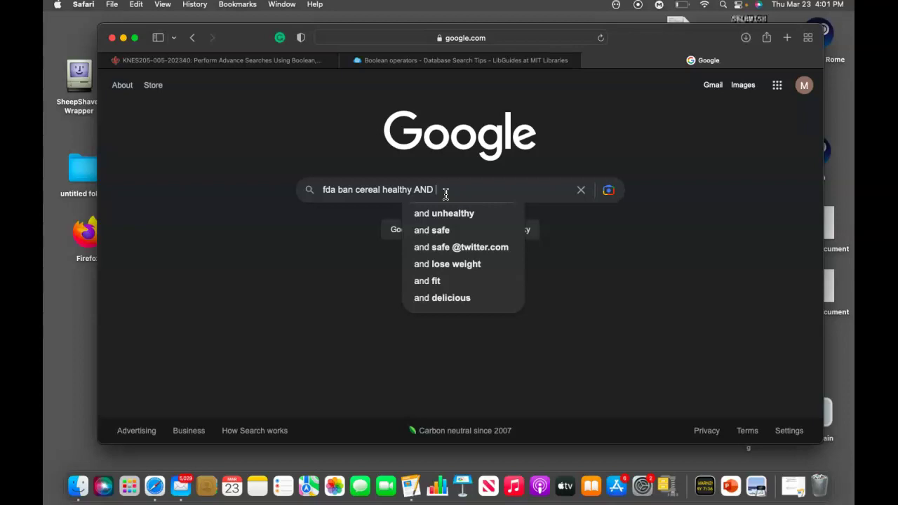
pyautogui.write('ce')
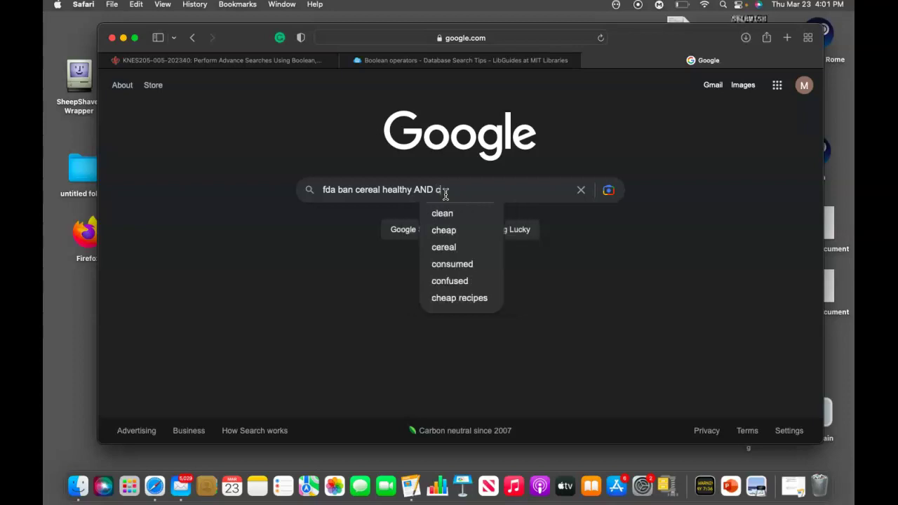
pyautogui.write('real')
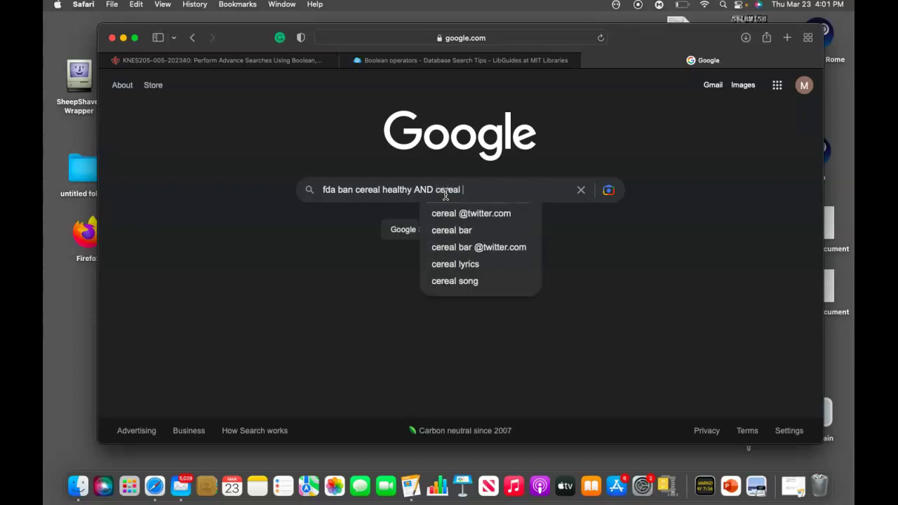
pyautogui.write(' companies fight ba')
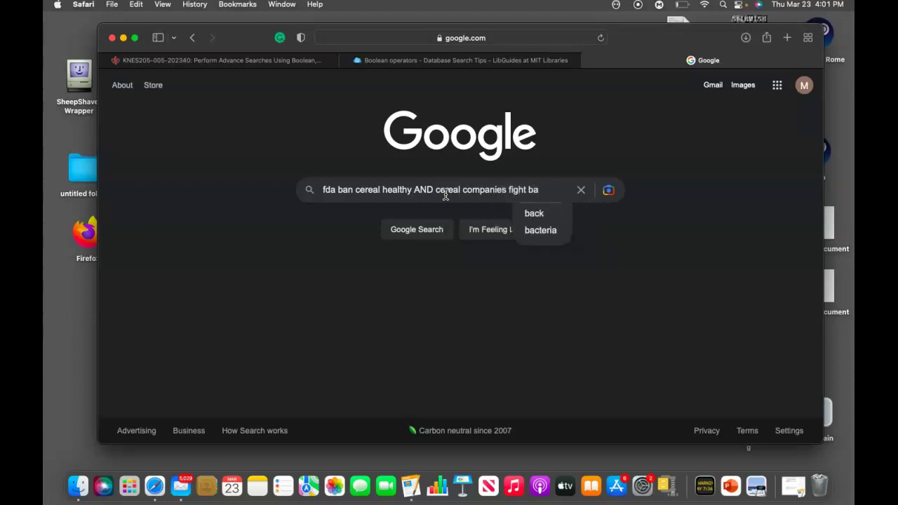
pyautogui.write('ck')
pyautogui.press('Return')
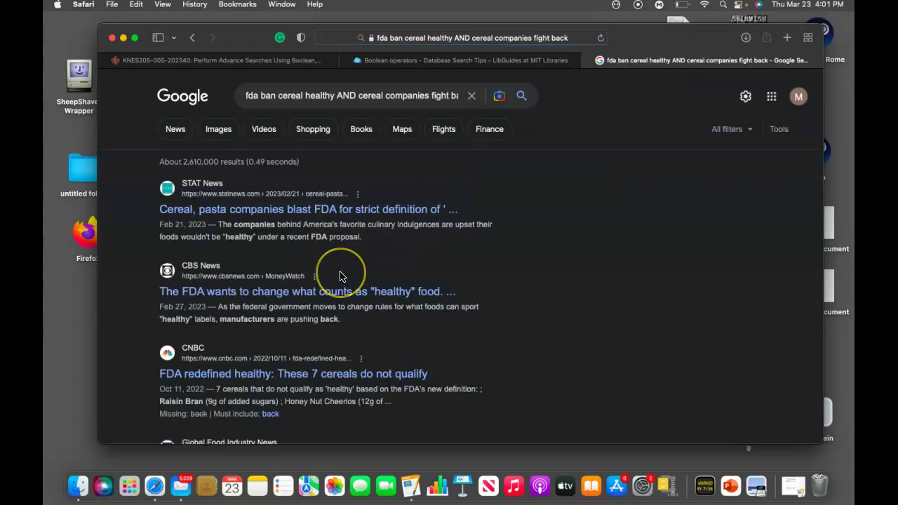
# Examine the results of the AND search for articles on cereal companies opposing the FDA's healthy-label rules.
pyautogui.scroll(-3, 341, 274)
pyautogui.scroll(-2, 341, 274)
pyautogui.scroll(3, 341, 274)
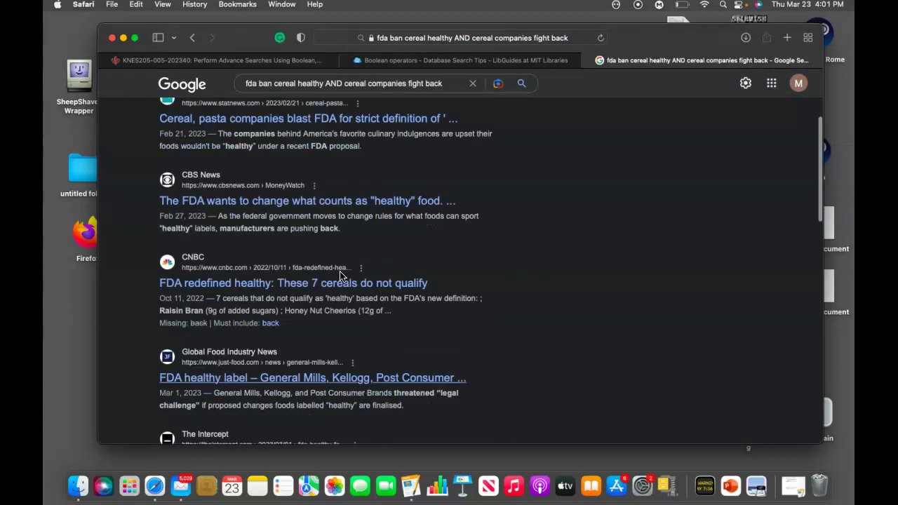
pyautogui.click(199, 158)
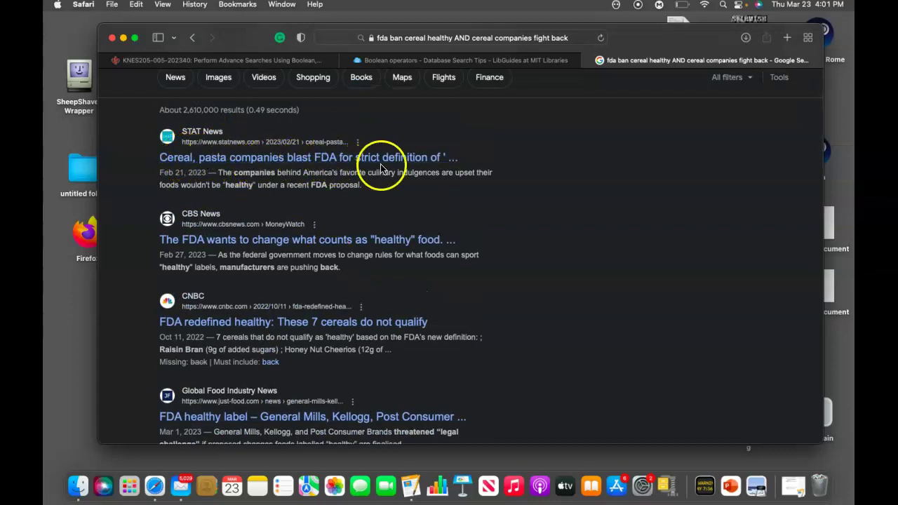
pyautogui.scroll(-3, 392, 216)
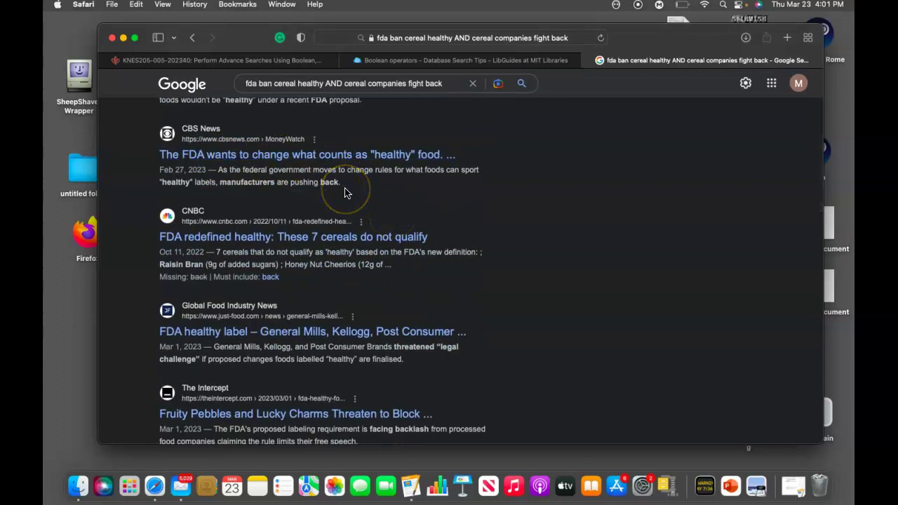
pyautogui.scroll(5, 344, 192)
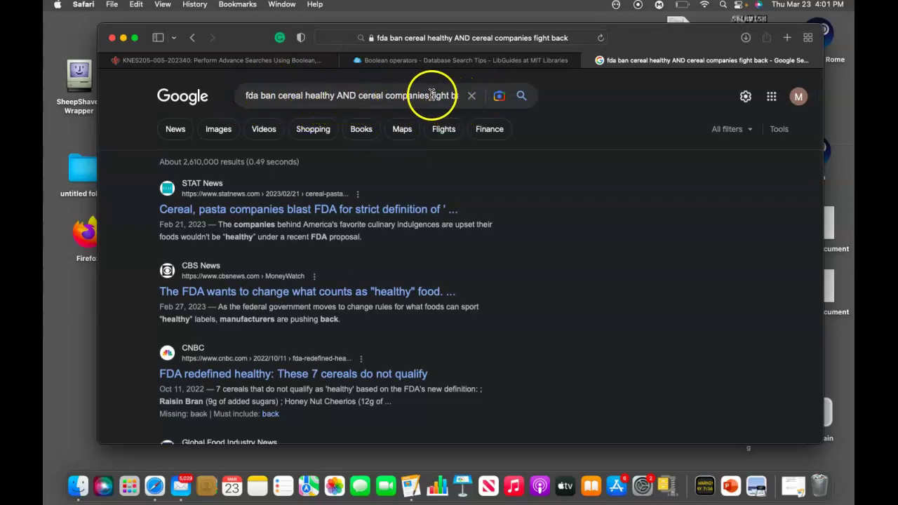
# Replace the query with "fda ban cereal healthy OR fda new healthy labels" and run the search.
pyautogui.click(471, 96)
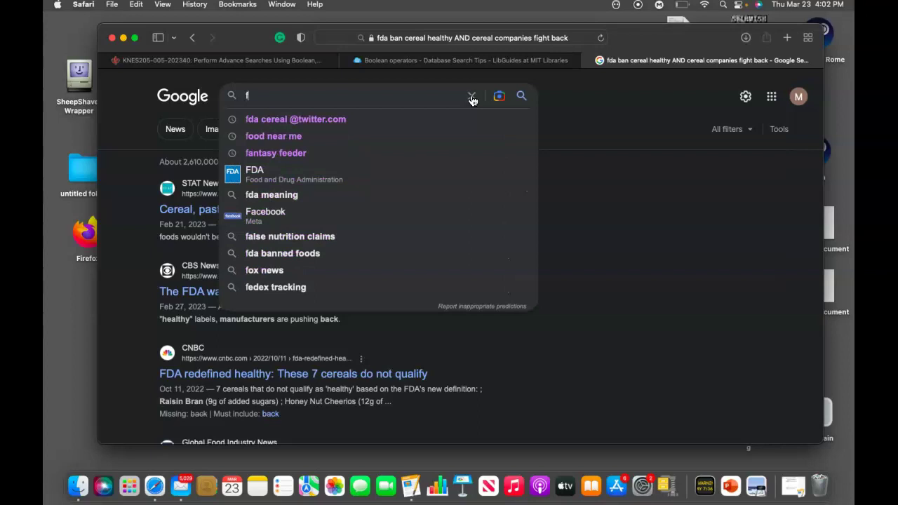
pyautogui.write('da ban ')
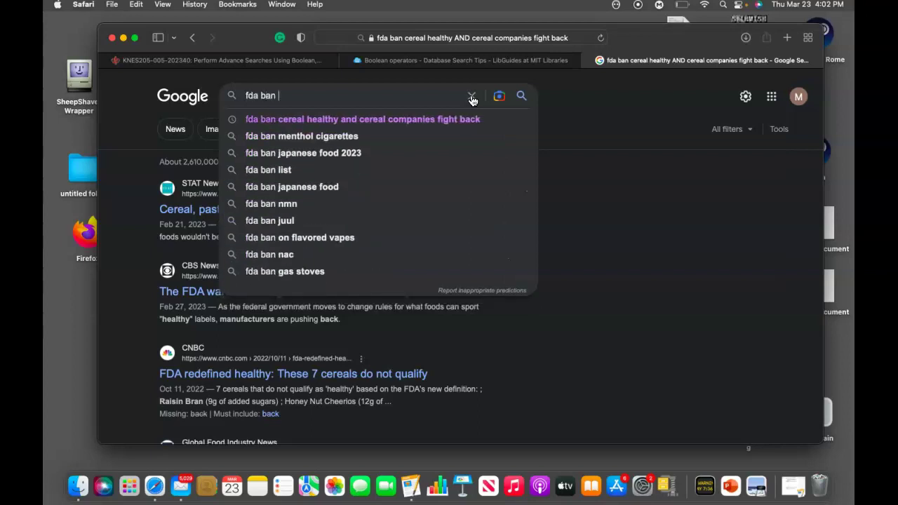
pyautogui.write('cereal healthy ')
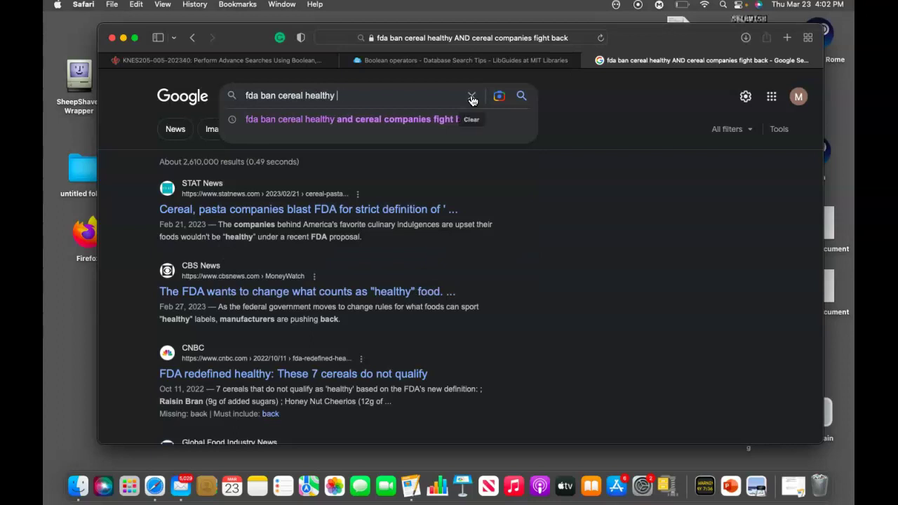
pyautogui.write('OR')
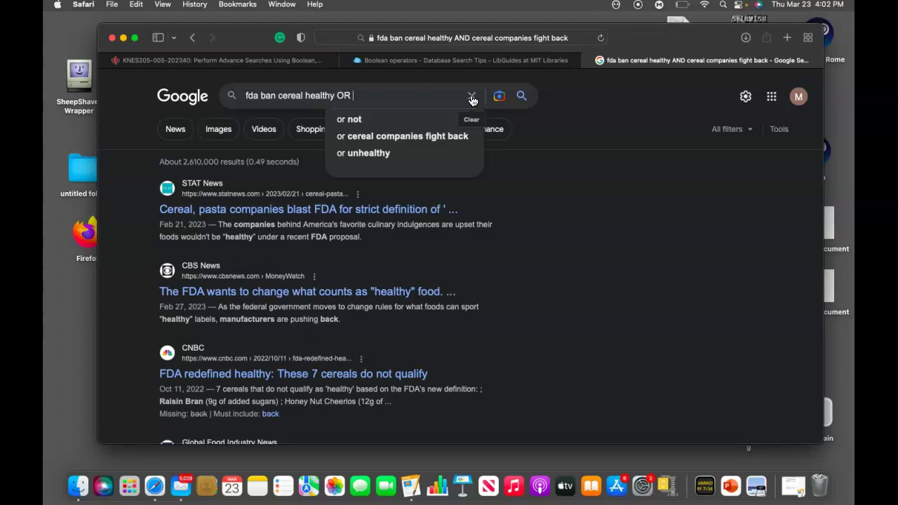
pyautogui.write('fda')
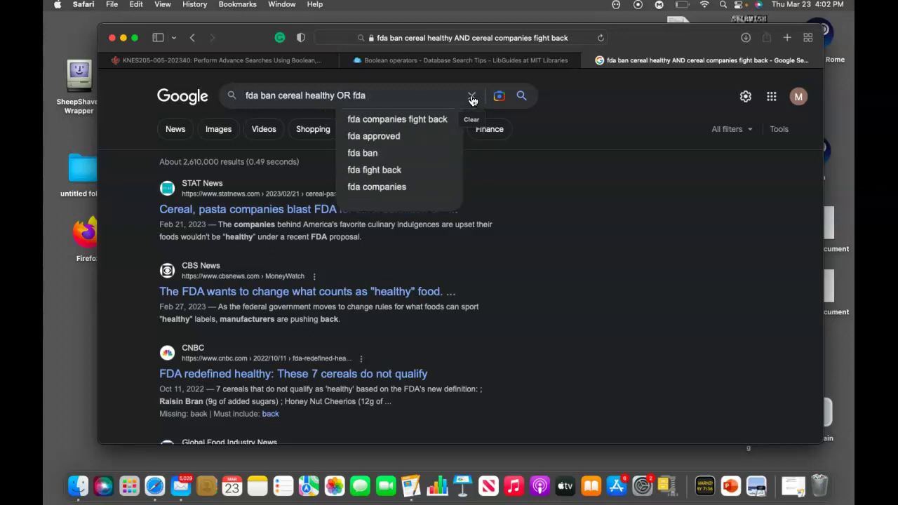
pyautogui.write(' new healt')
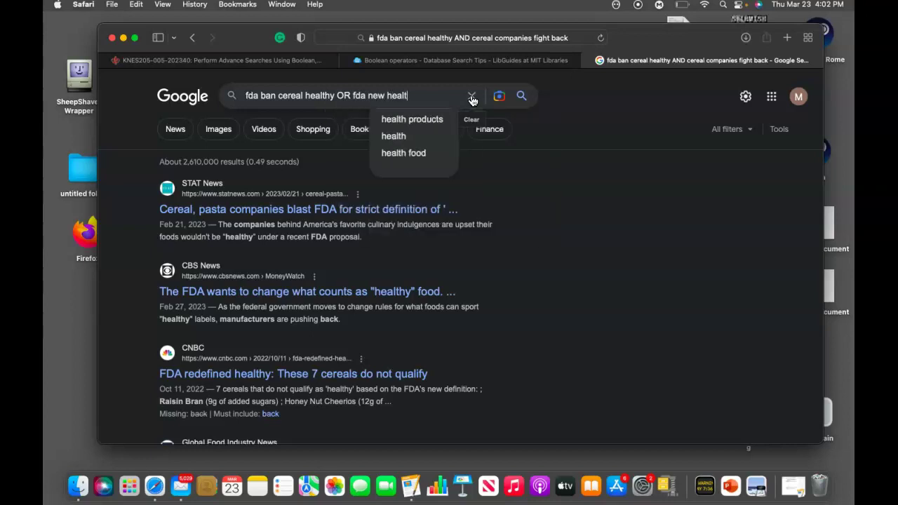
pyautogui.write('hy labels')
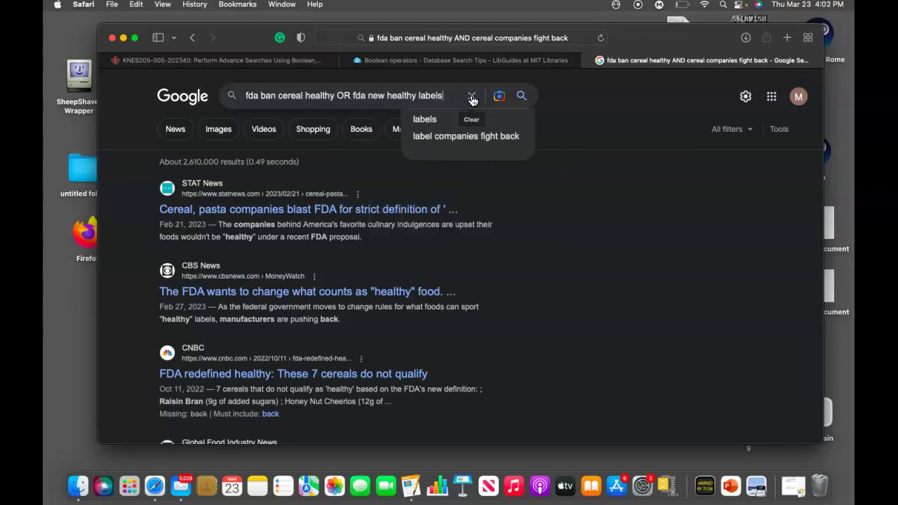
pyautogui.press('Return')
pyautogui.click(454, 99)
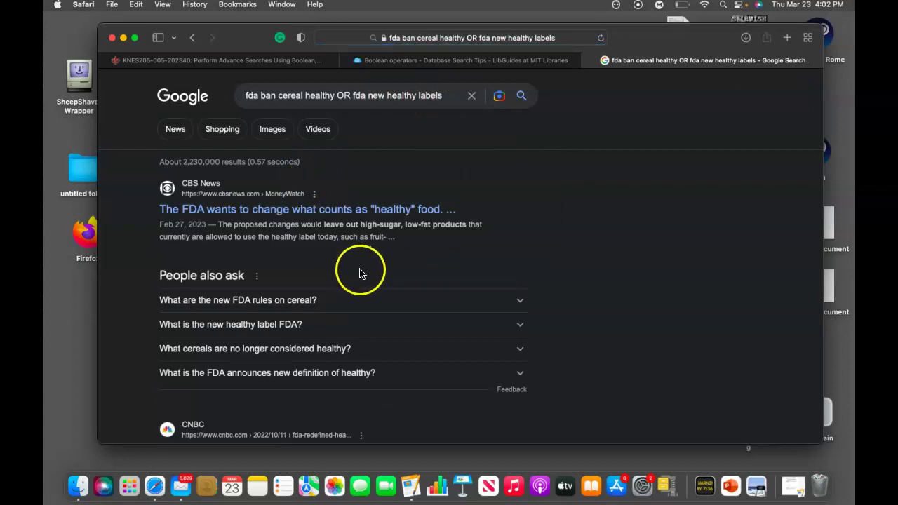
# Look through the results of the OR search to see which articles match either part of the query.
pyautogui.scroll(-2, 361, 274)
pyautogui.scroll(-5, 273, 158)
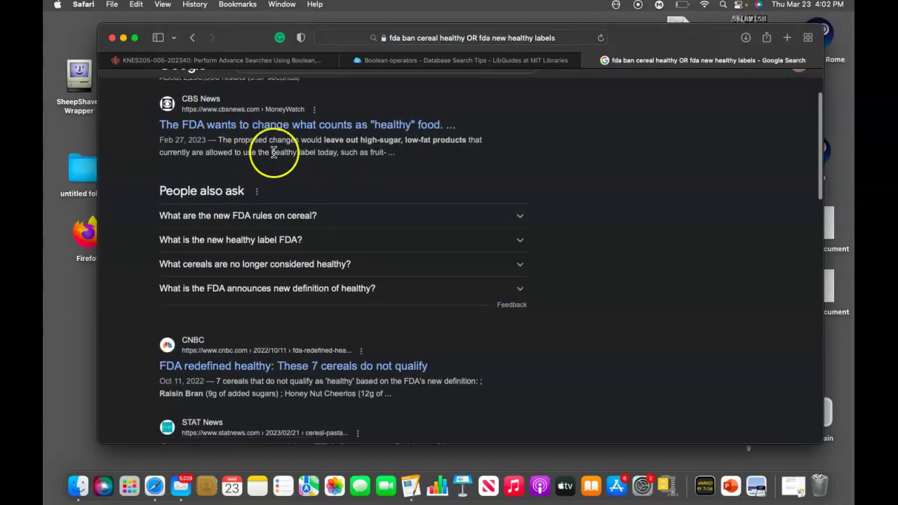
pyautogui.scroll(-5, 274, 152)
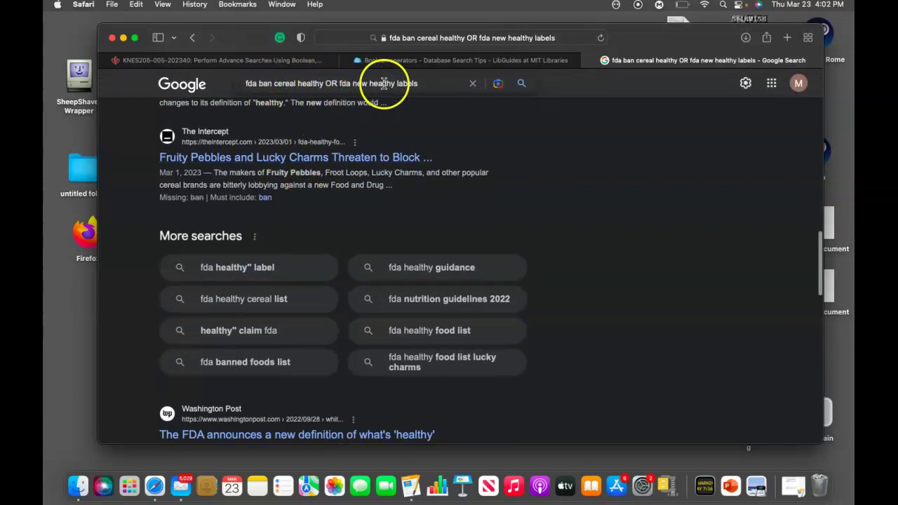
pyautogui.scroll(-3, 386, 179)
pyautogui.scroll(-10, 391, 181)
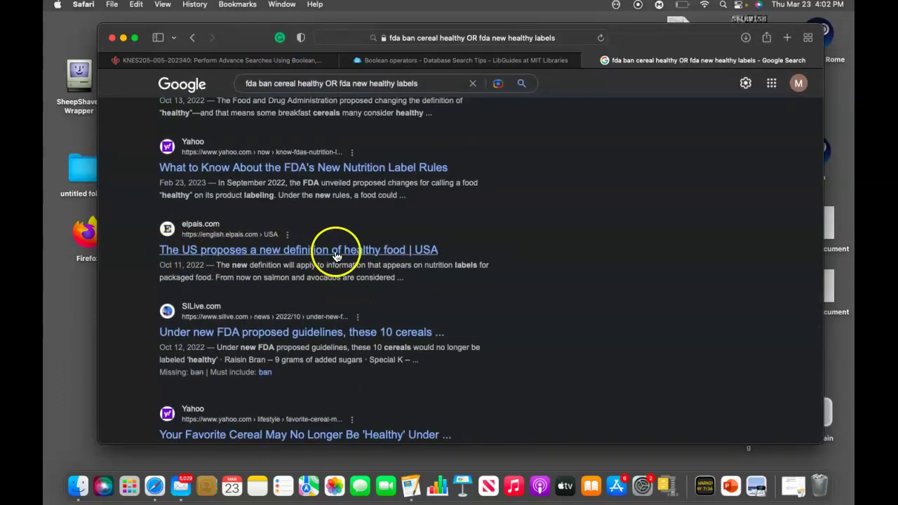
pyautogui.scroll(-5, 376, 260)
pyautogui.scroll(10, 380, 260)
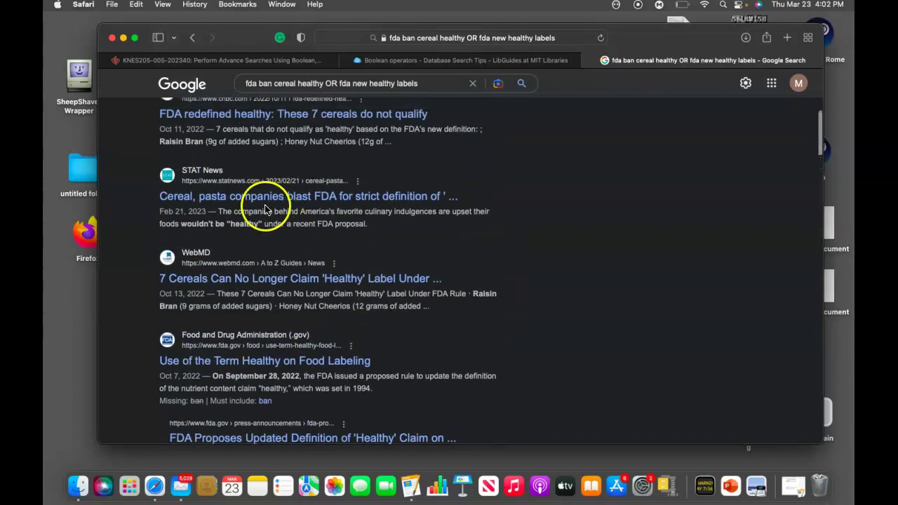
pyautogui.scroll(10, 286, 214)
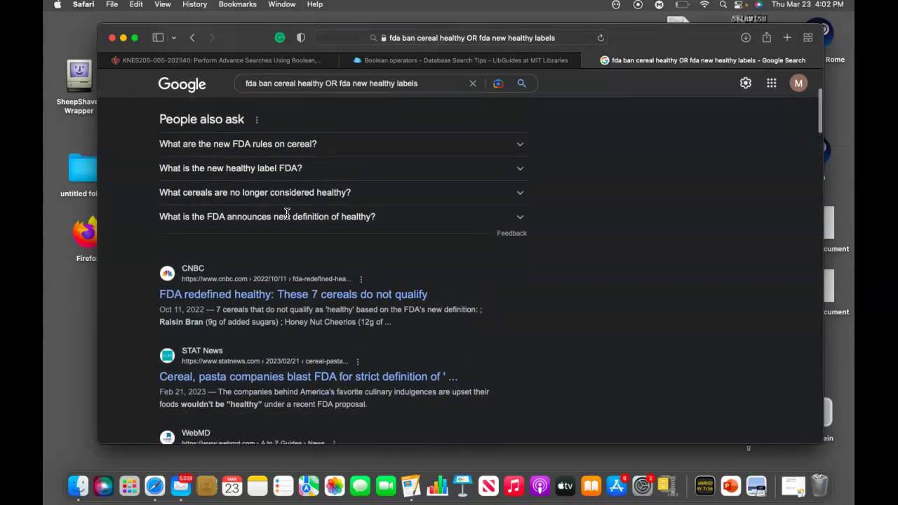
pyautogui.scroll(-3, 225, 246)
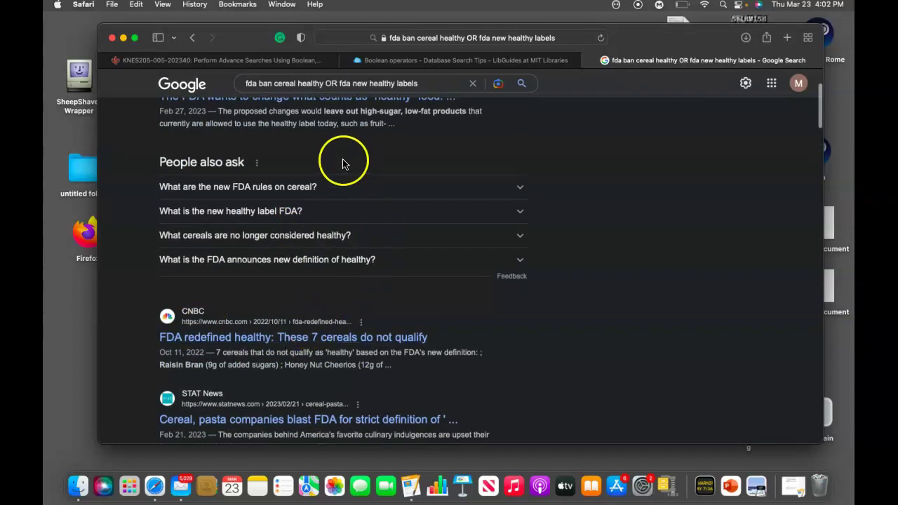
pyautogui.scroll(3, 345, 164)
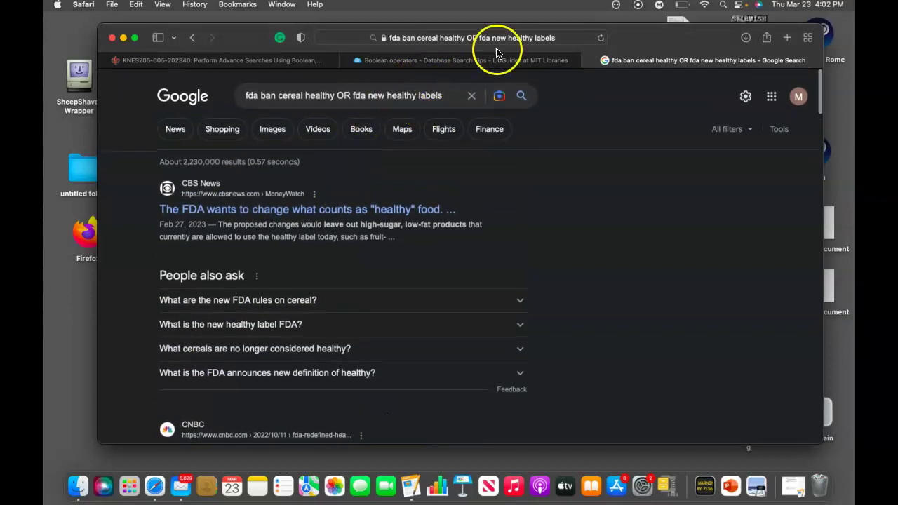
# Replace the search query with "fda ban cereal NOT", leaving the term after the NOT operator open.
pyautogui.click(590, 38)
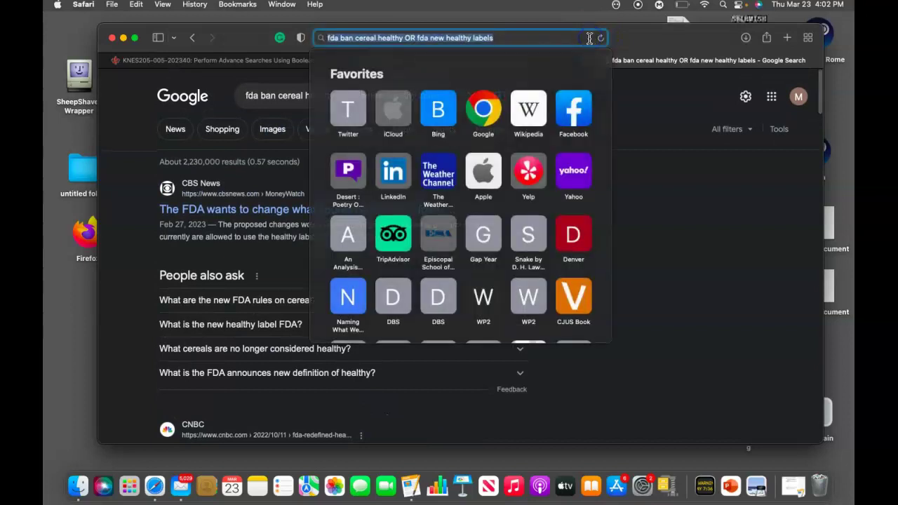
pyautogui.press('BackSpace')
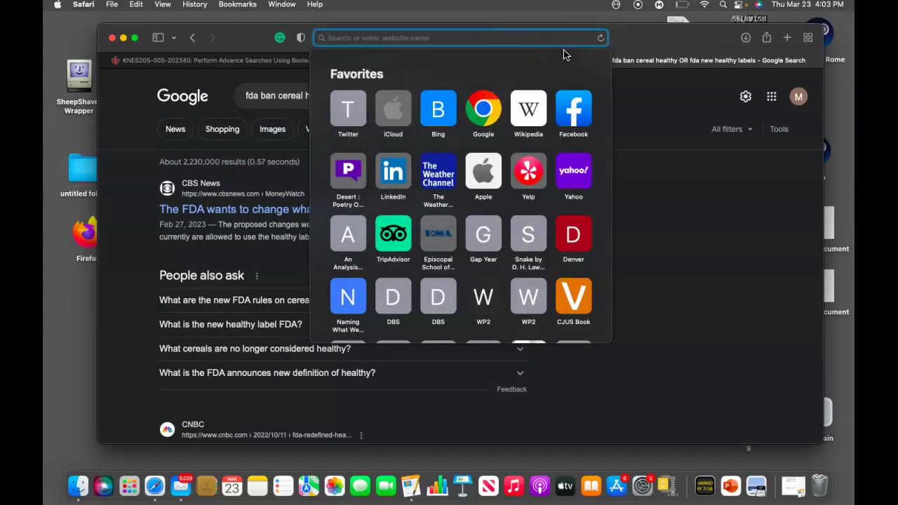
pyautogui.write('fda')
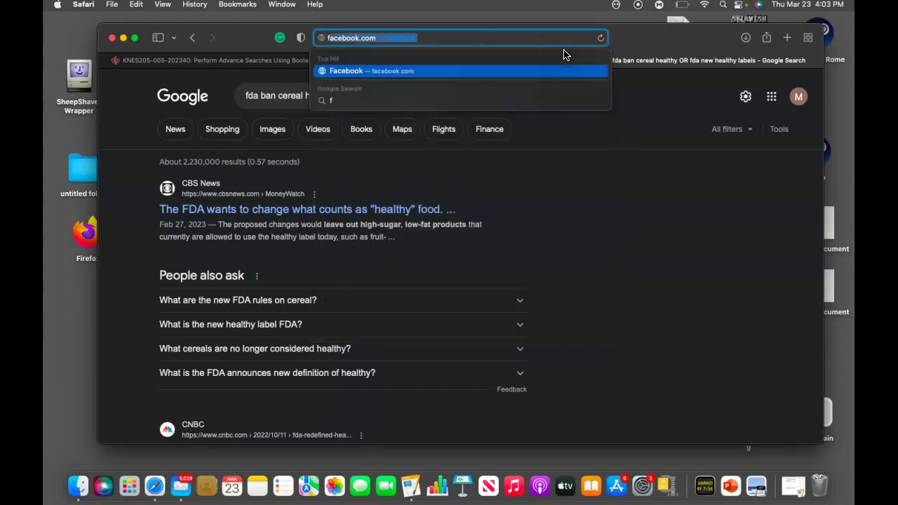
pyautogui.write(' ban cereal')
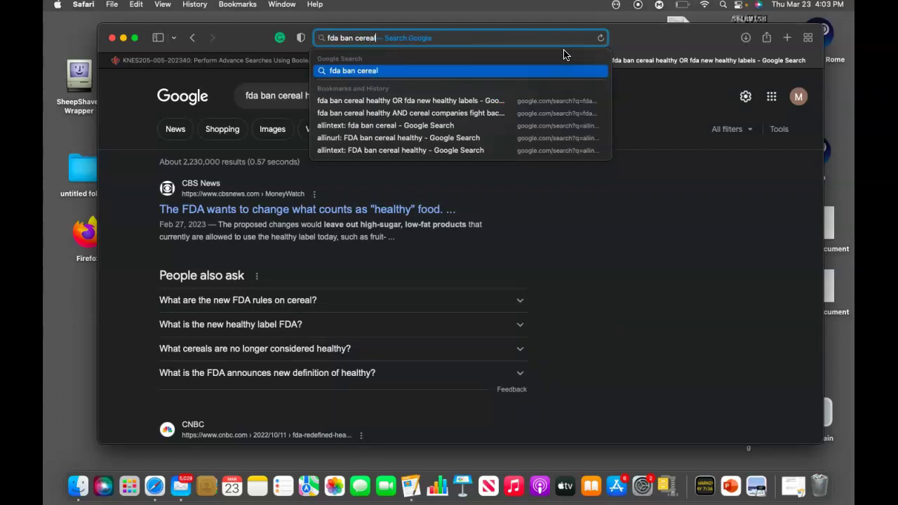
pyautogui.write(' NOT')
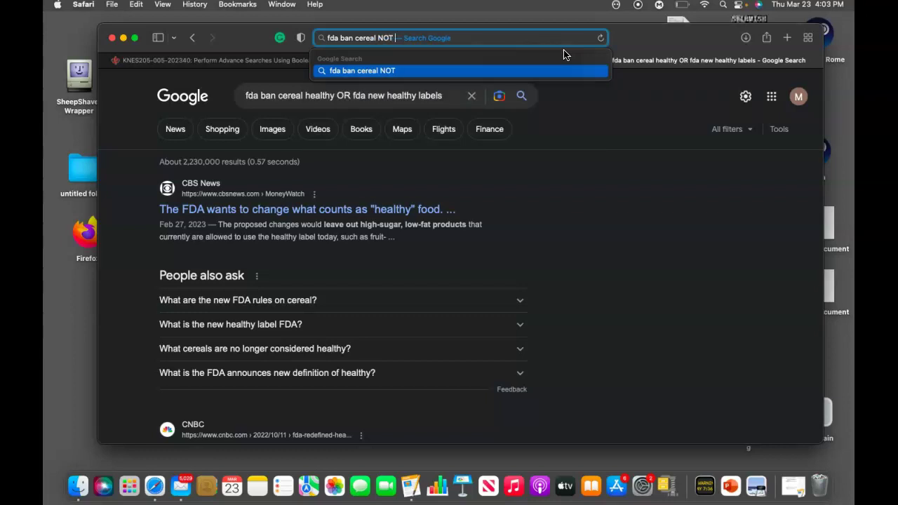
# Check the existing OR results for a topic to exclude, complete the query with "pasta" after NOT, and run the search.
pyautogui.scroll(-5, 548, 328)
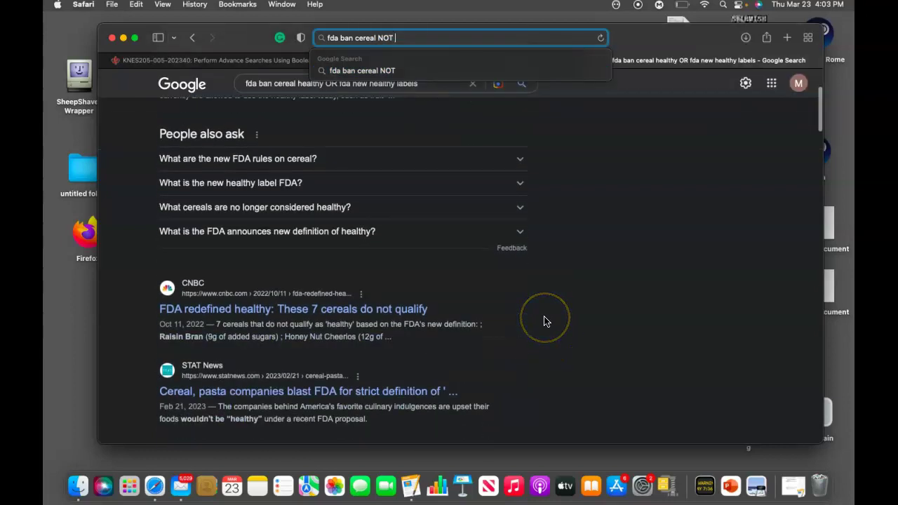
pyautogui.scroll(3, 544, 321)
pyautogui.scroll(-10, 544, 321)
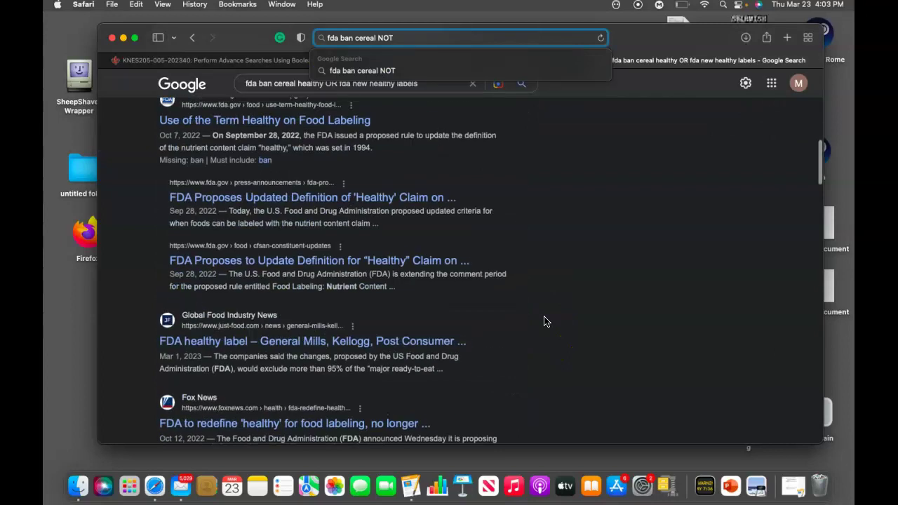
pyautogui.scroll(1, 385, 231)
pyautogui.scroll(3, 323, 274)
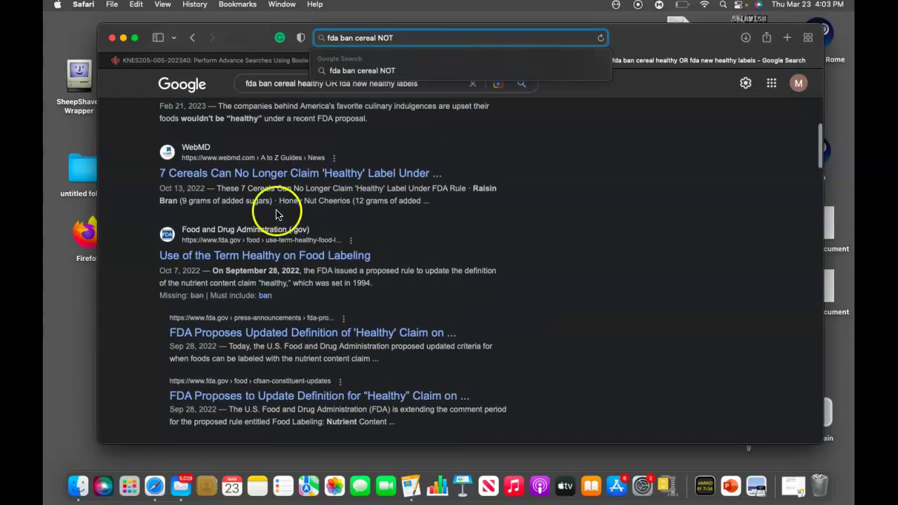
pyautogui.scroll(3, 298, 265)
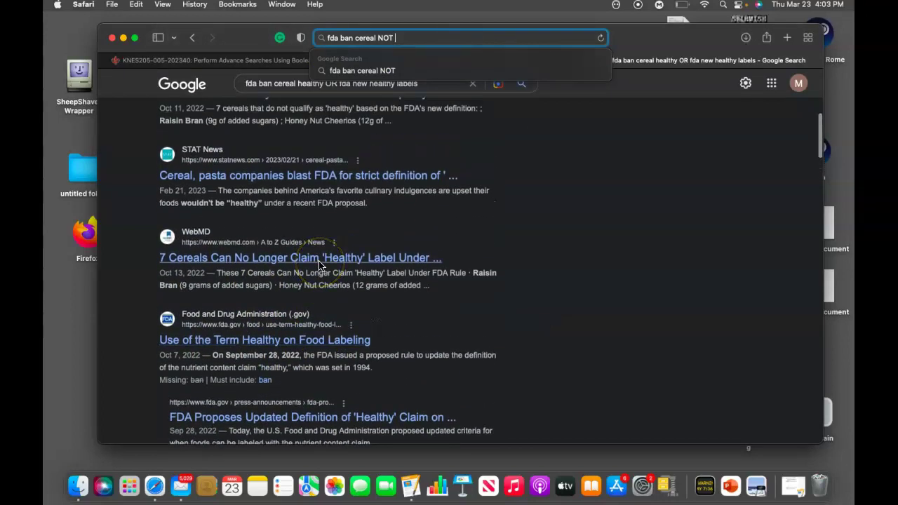
pyautogui.scroll(10, 429, 315)
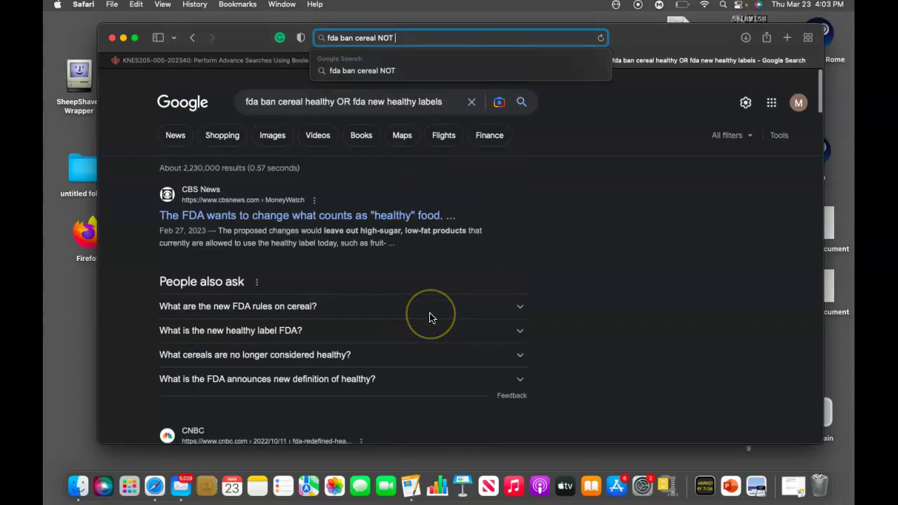
pyautogui.write('pasta')
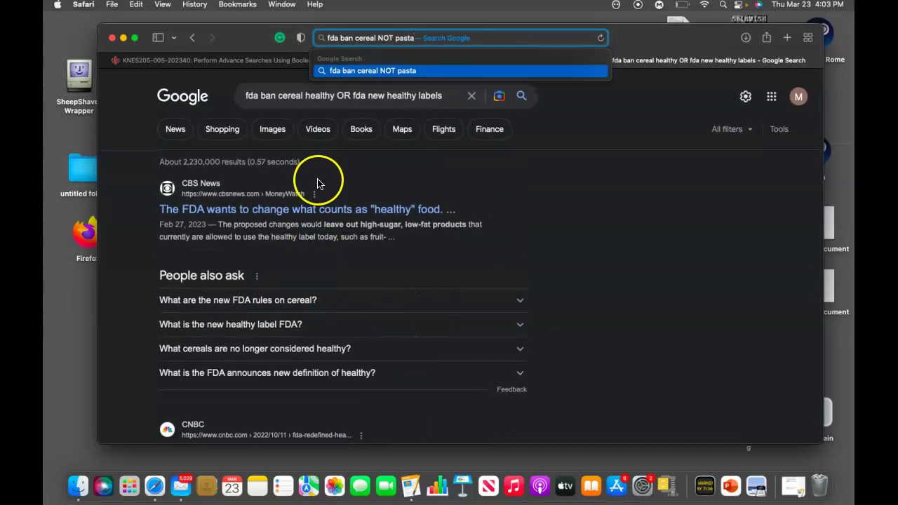
pyautogui.press('Return')
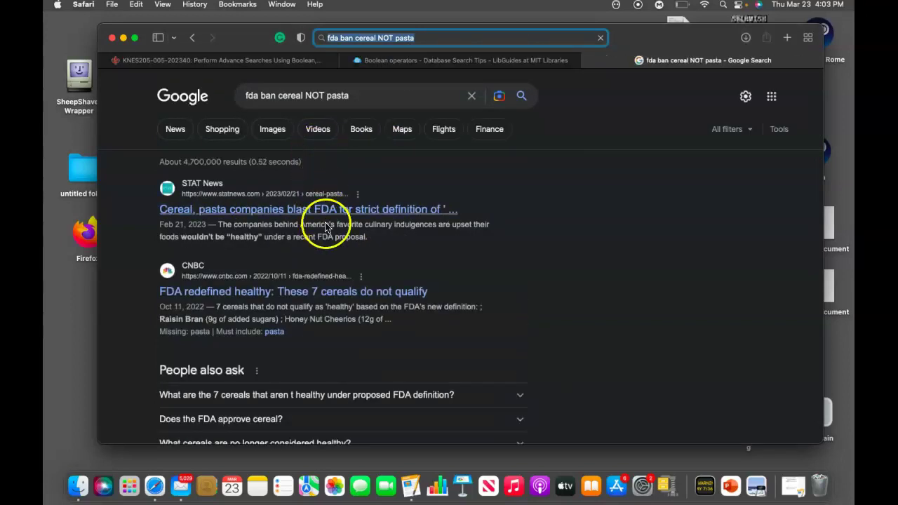
# Examine the results of the NOT search to see whether articles mentioning pasta are excluded.
pyautogui.scroll(-10, 324, 191)
pyautogui.scroll(-1, 323, 191)
pyautogui.scroll(-5, 324, 208)
pyautogui.scroll(10, 324, 209)
pyautogui.scroll(3, 324, 208)
pyautogui.scroll(-5, 324, 208)
pyautogui.scroll(7, 324, 209)
pyautogui.scroll(-4, 324, 208)
pyautogui.scroll(3, 324, 208)
pyautogui.scroll(-4, 266, 293)
pyautogui.scroll(1, 265, 293)
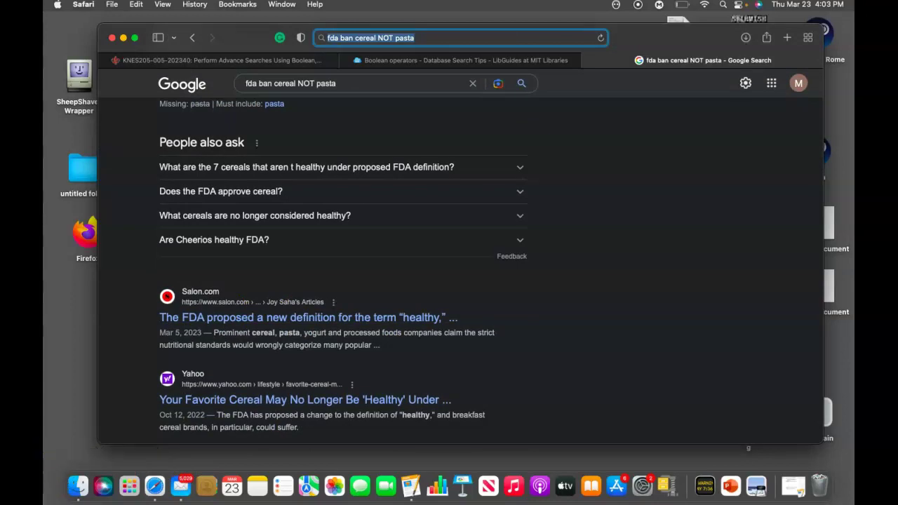